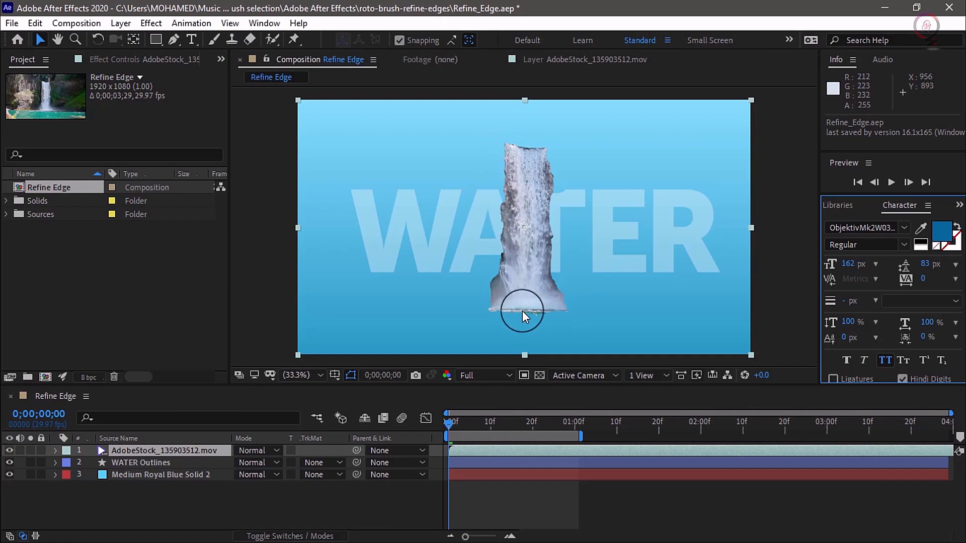
# Step: Show the layer switches and toggle layer 1's roto effect off and on to compare with the original footage
pyautogui.click(301, 536)
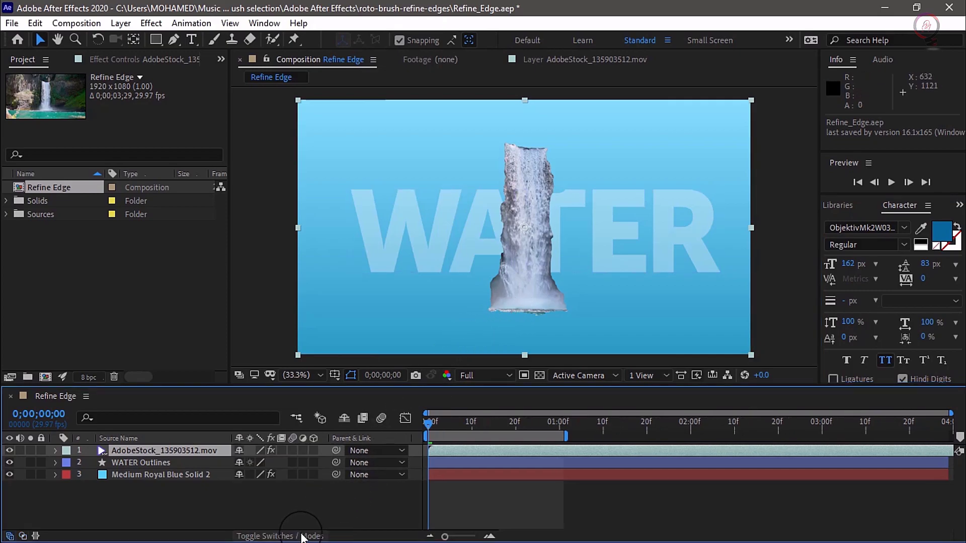
pyautogui.click(274, 450)
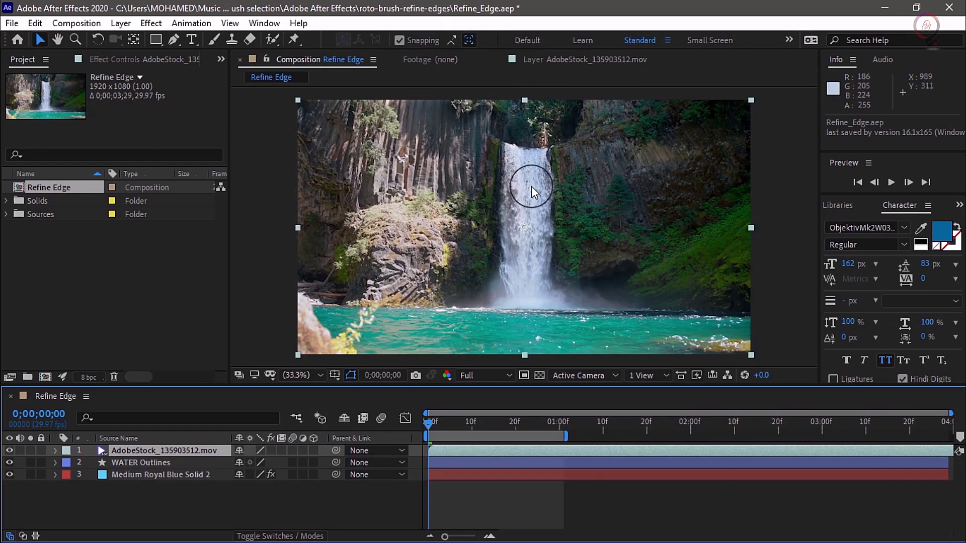
pyautogui.click(272, 450)
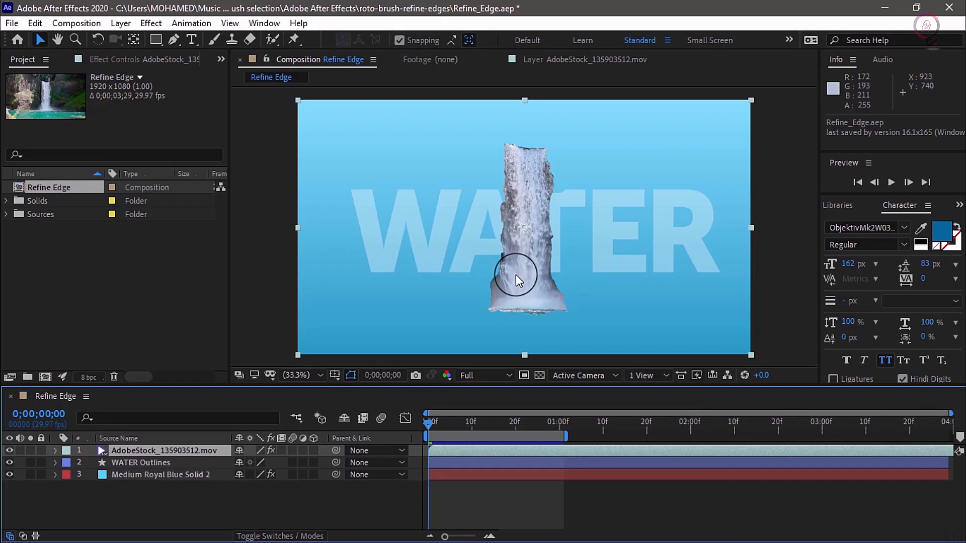
# Step: Open the AdobeStock waterfall layer in the Layer panel and unfreeze its Roto Brush propagation
pyautogui.doubleClick(127, 452)
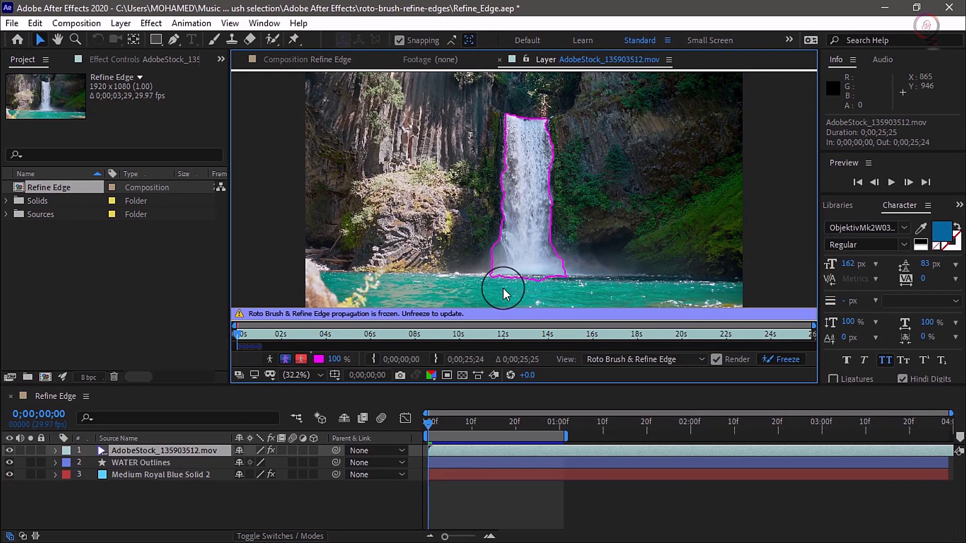
pyautogui.click(773, 357)
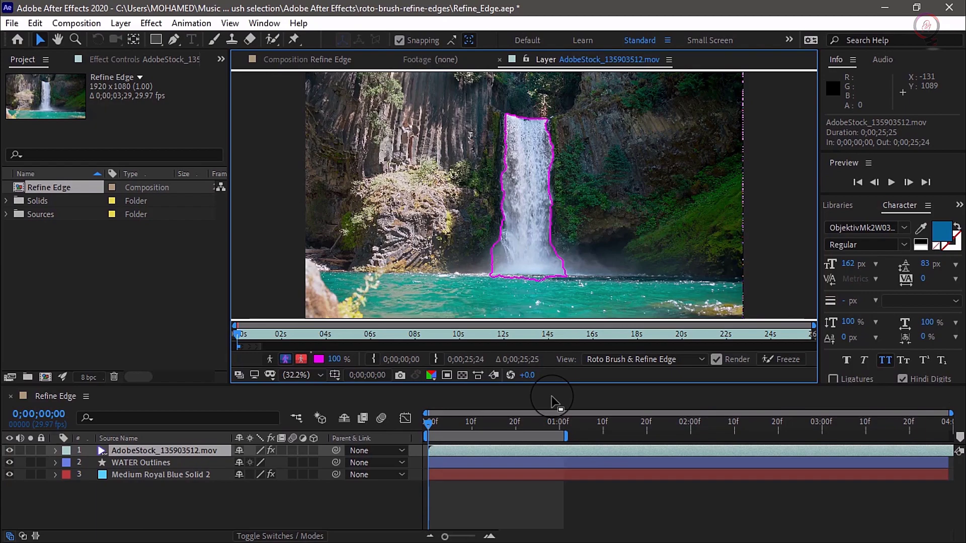
# Step: Choose the Refine Edge Tool, check the WATER composition, then return to the waterfall layer view
pyautogui.click(275, 38)
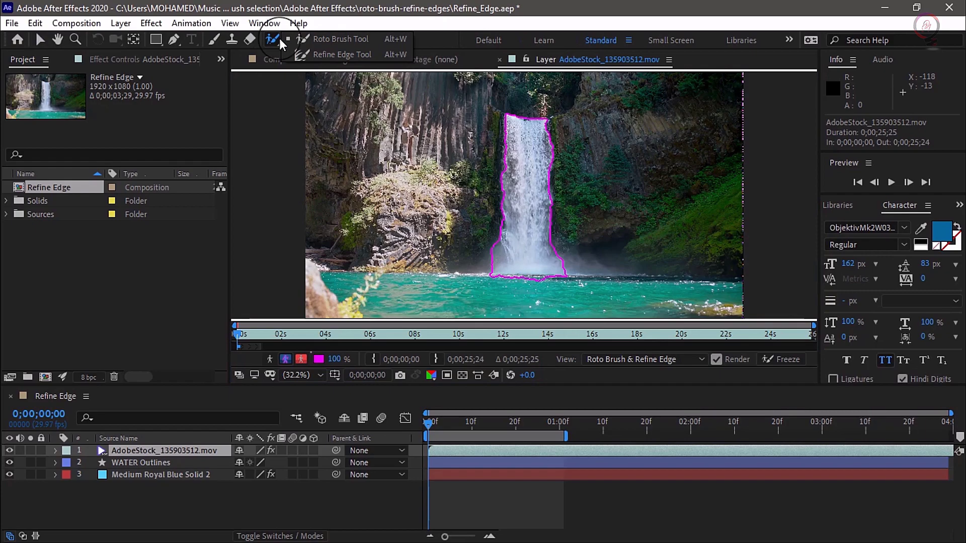
pyautogui.click(380, 54)
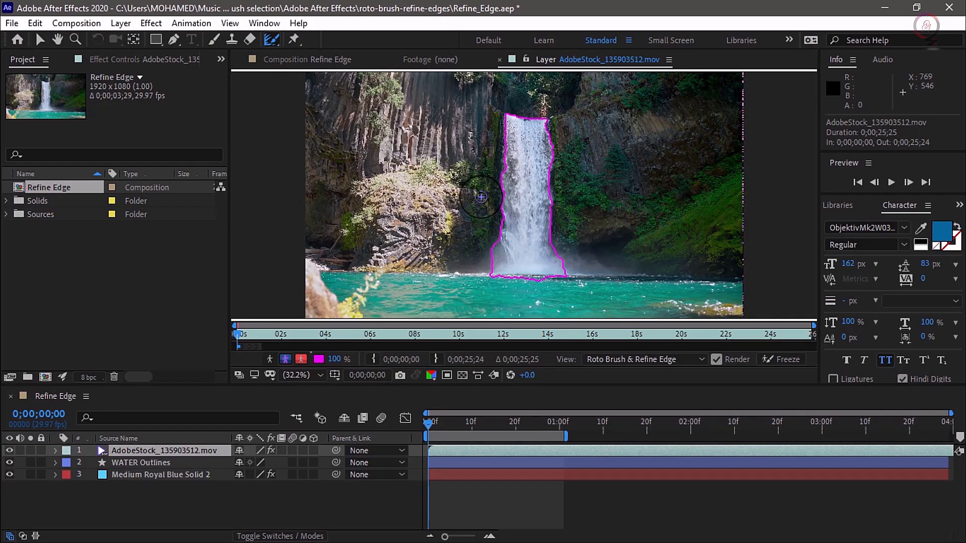
pyautogui.click(313, 60)
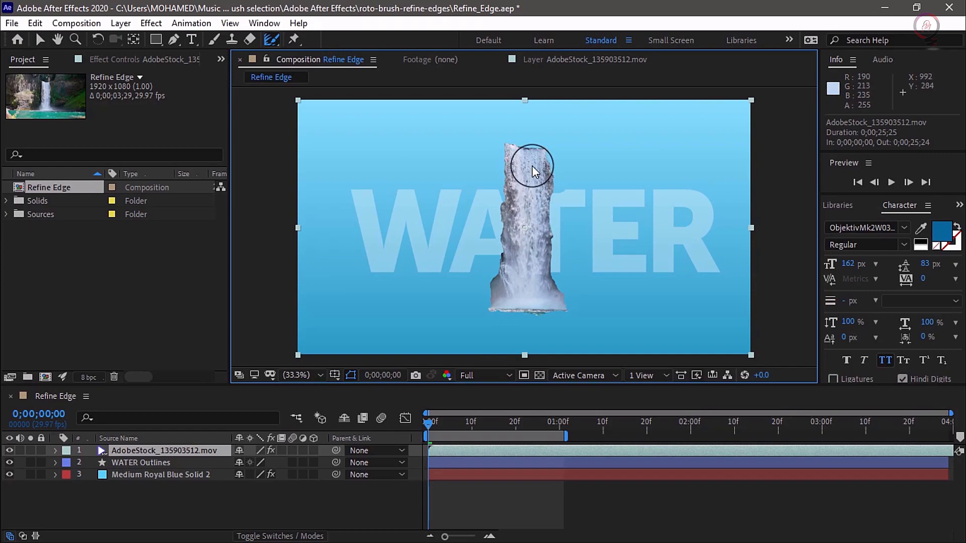
pyautogui.click(559, 60)
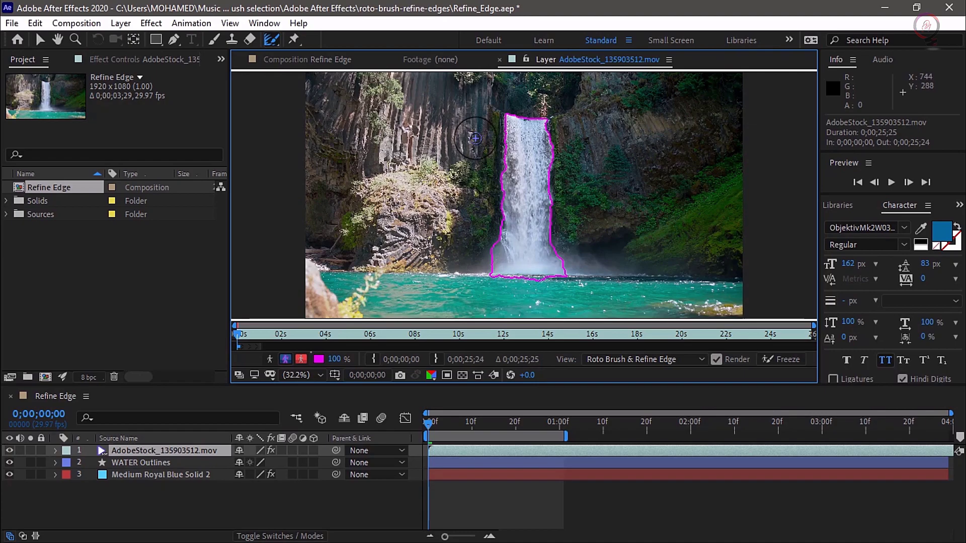
pyautogui.press('ctrl')
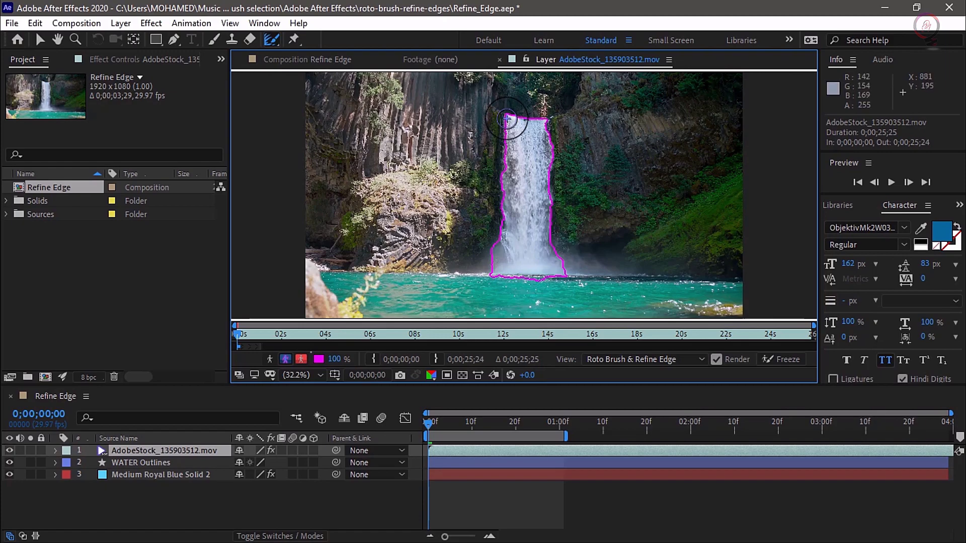
# Step: Paint a Refine Edge band around the waterfall's edges and play the matte back to check it
pyautogui.moveTo(505, 115)
pyautogui.mouseDown()
pyautogui.moveTo(490, 274)
pyautogui.moveTo(553, 278)
pyautogui.moveTo(563, 271)
pyautogui.moveTo(550, 226)
pyautogui.moveTo(550, 117)
pyautogui.mouseUp()
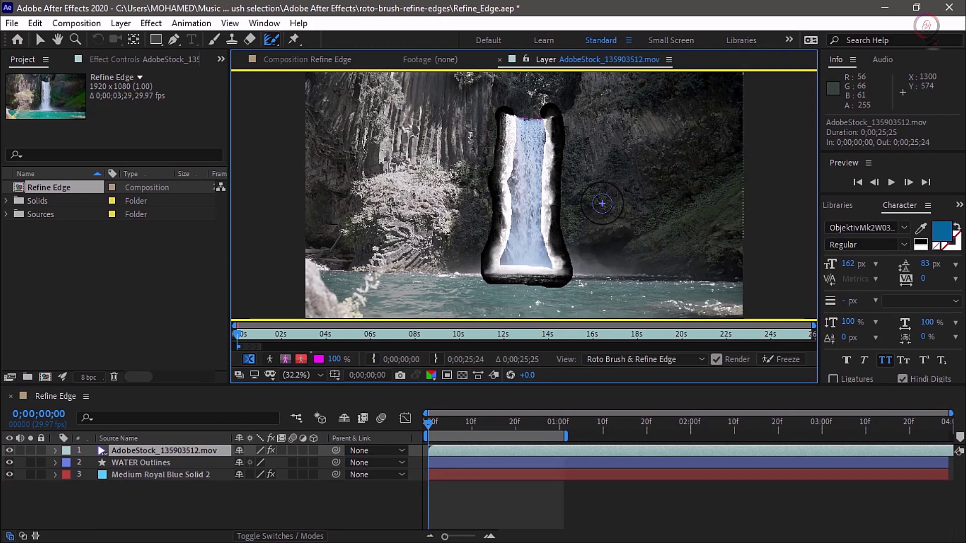
pyautogui.press('space')
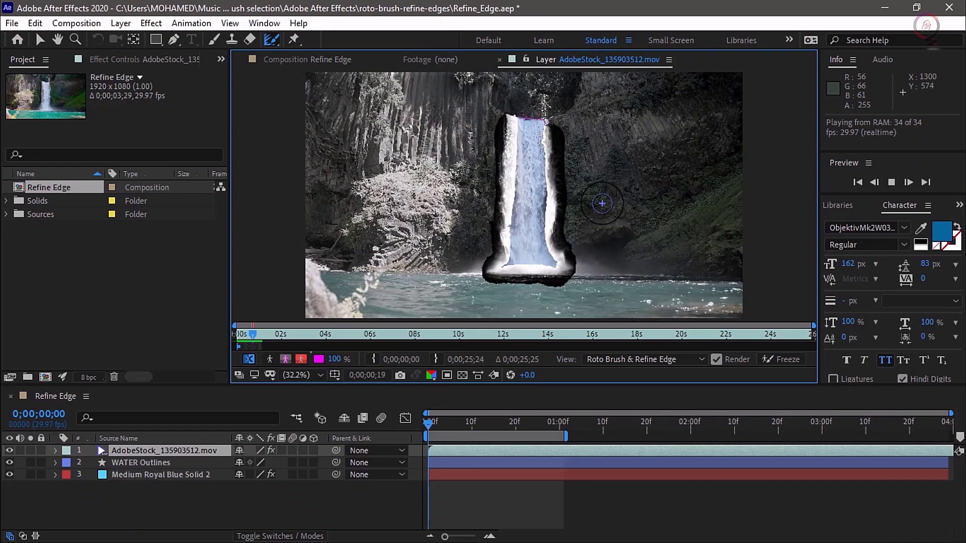
pyautogui.press('space')
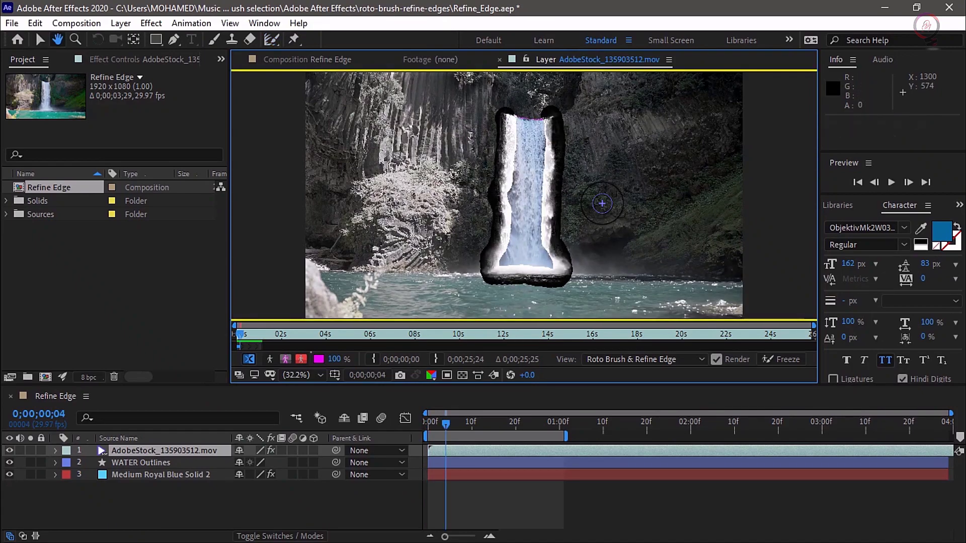
# Step: Back in the Refine Edge composition, play and stop a preview of the soft-edged waterfall
pyautogui.click(313, 57)
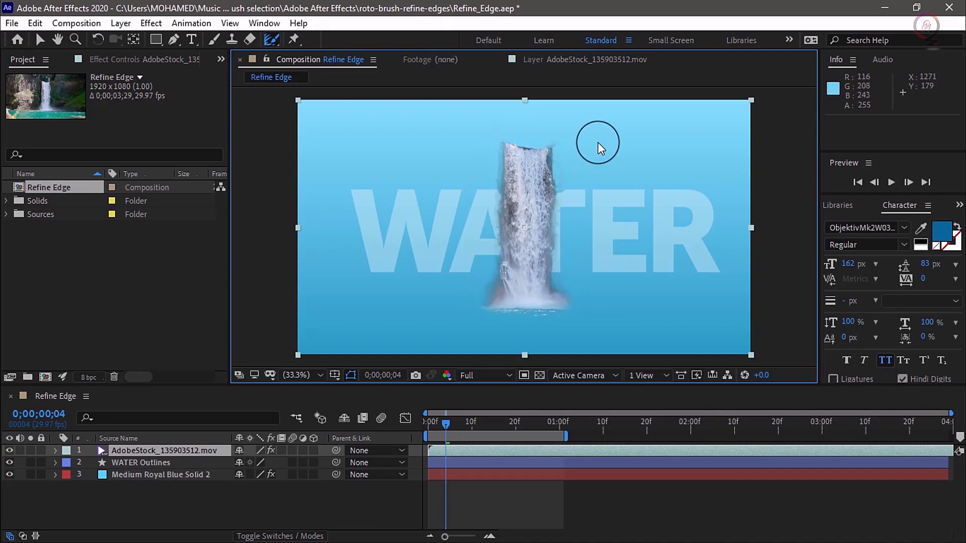
pyautogui.press('space')
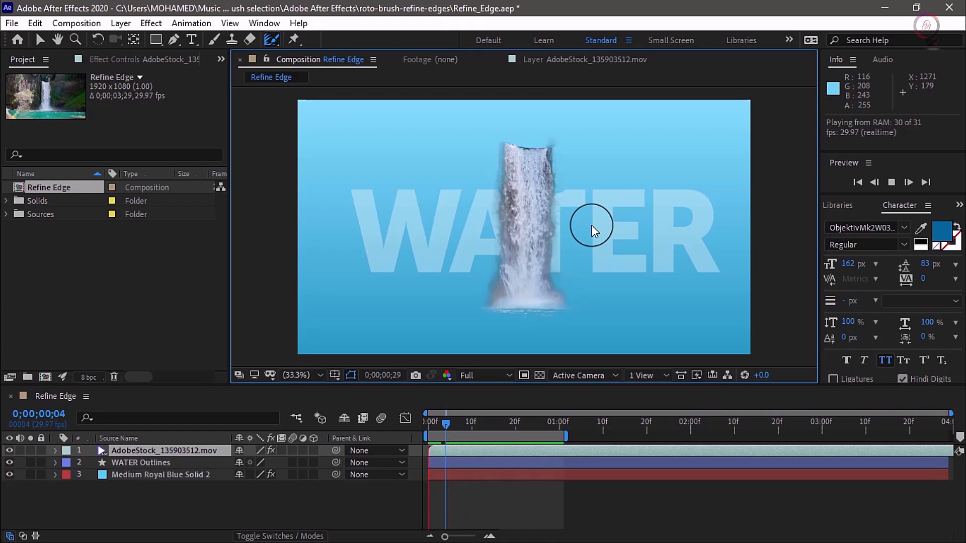
pyautogui.press('space')
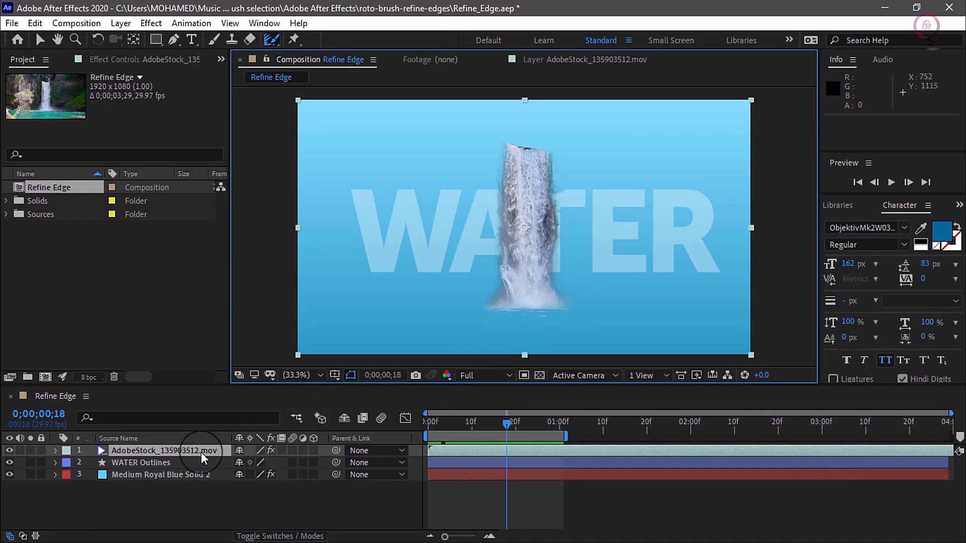
# Step: Set the waterfall footage layer's blend mode to Screen
pyautogui.click(188, 453)
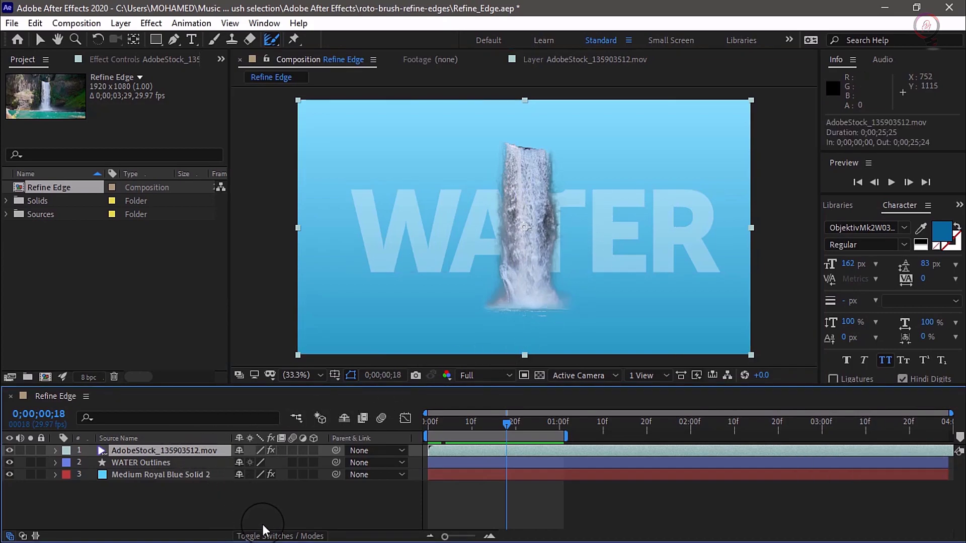
pyautogui.click(272, 535)
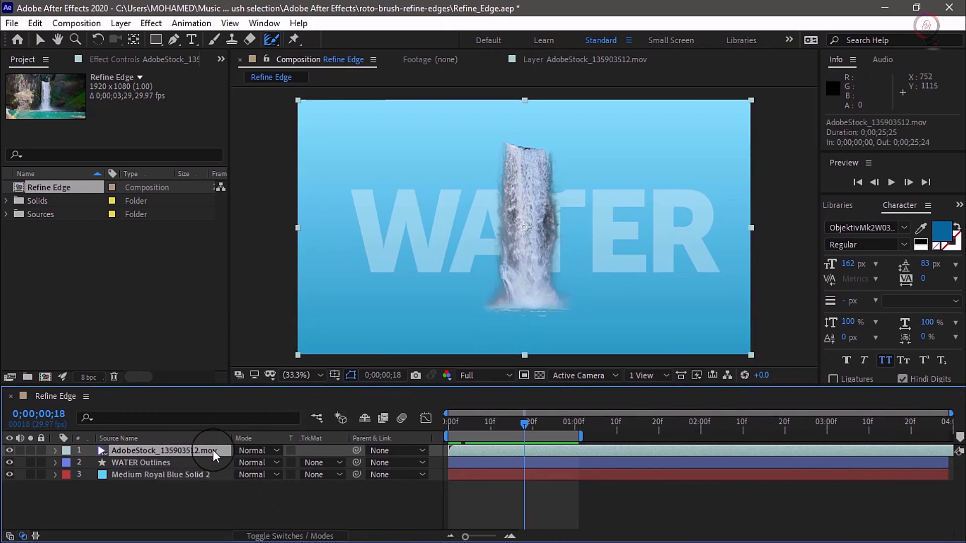
pyautogui.click(263, 450)
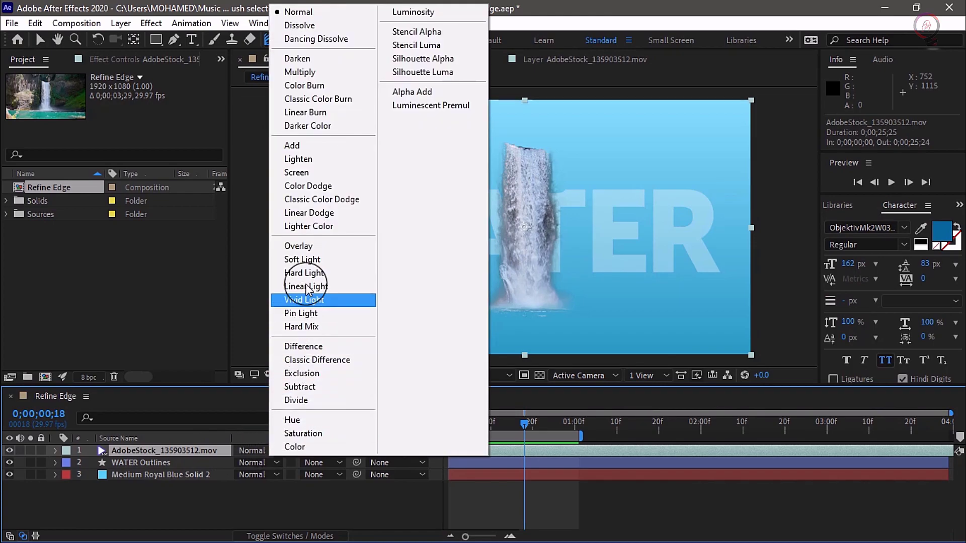
pyautogui.click(303, 172)
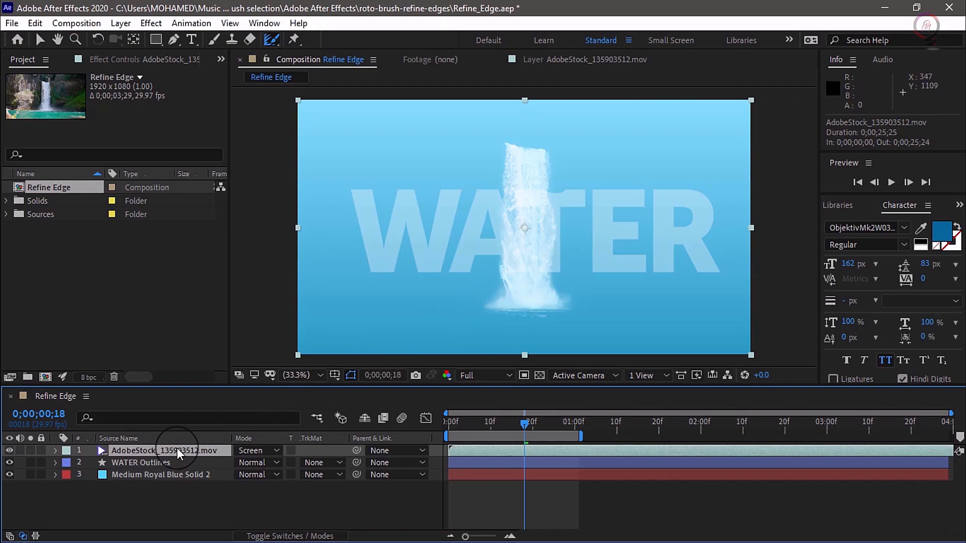
# Step: Duplicate the waterfall layer and set the top copy to Normal blending
pyautogui.hotkey('ctrl', 'd')
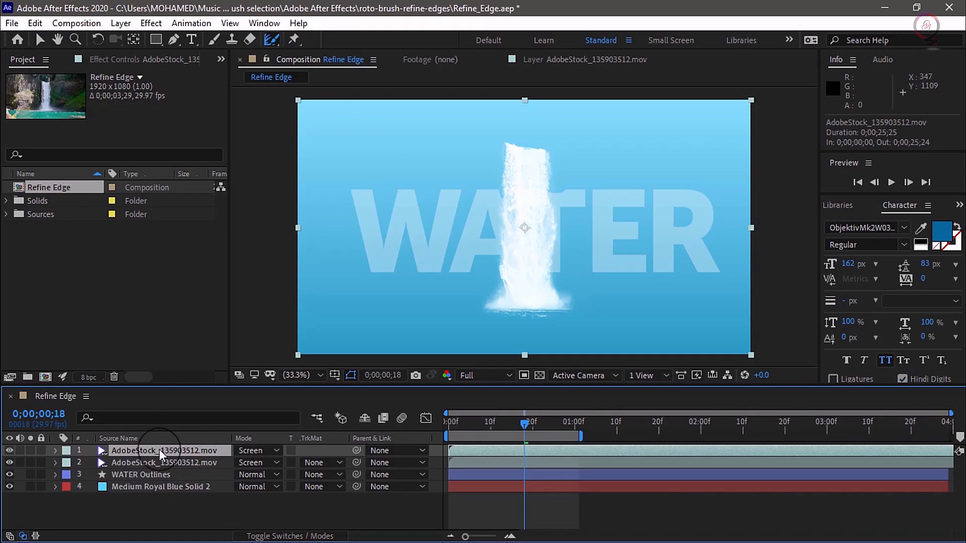
pyautogui.click(257, 449)
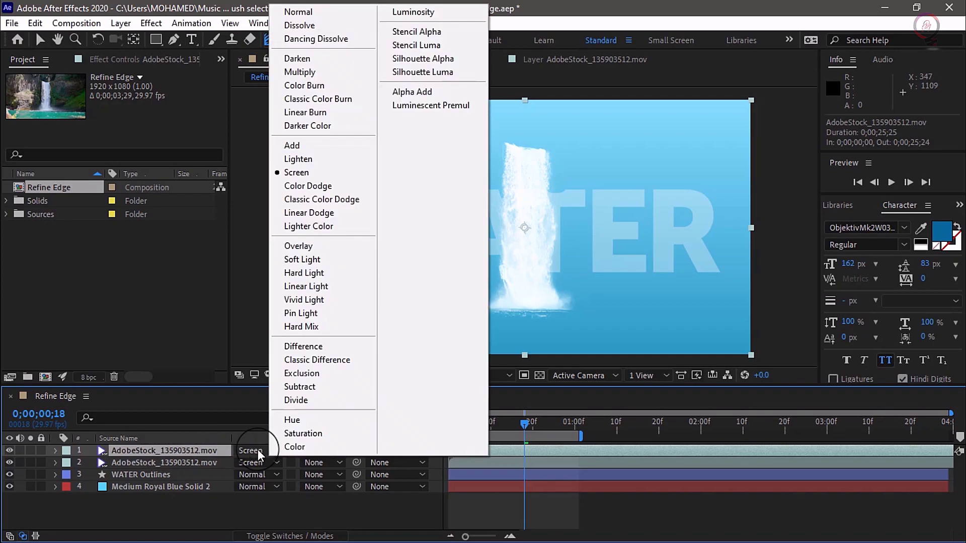
pyautogui.click(295, 12)
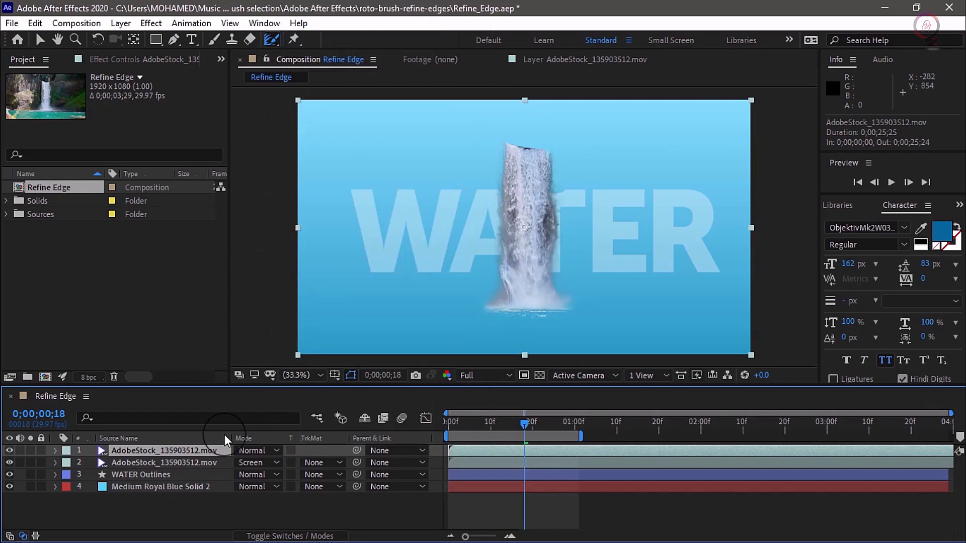
# Step: Set the top copy's opacity to 25% and parent it to the Screen-blended waterfall layer below
pyautogui.press('t')
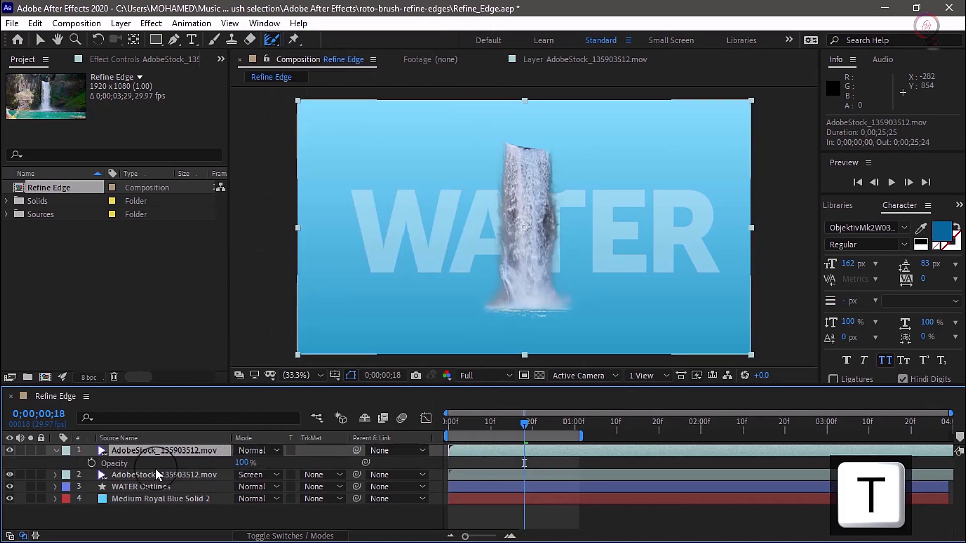
pyautogui.moveTo(240, 466)
pyautogui.mouseDown()
pyautogui.moveTo(188, 466)
pyautogui.moveTo(223, 468)
pyautogui.mouseUp()
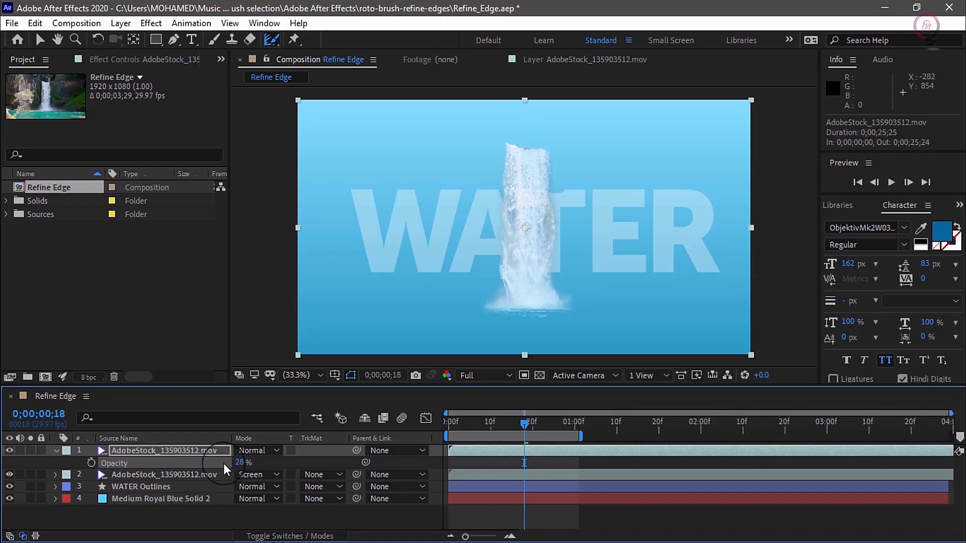
pyautogui.click(240, 462)
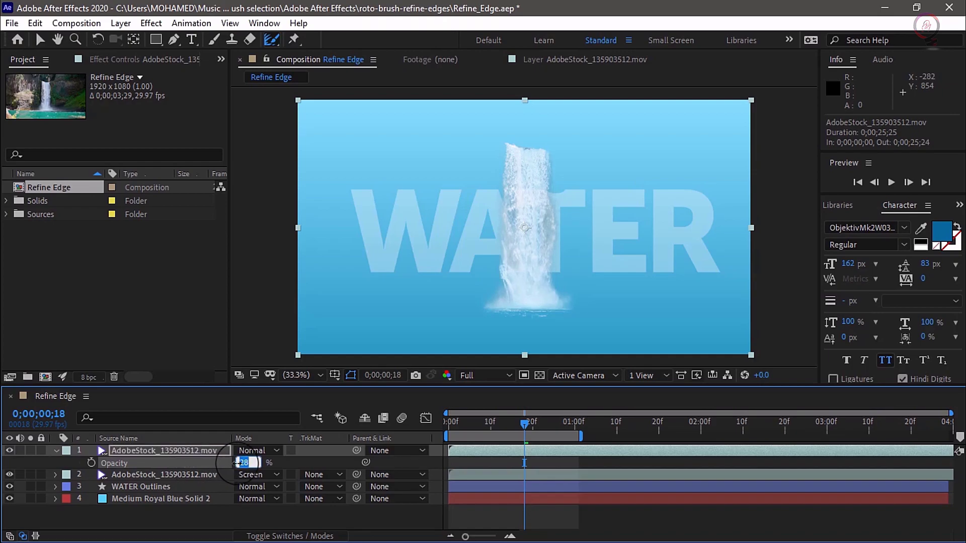
pyautogui.write('25')
pyautogui.press('Return')
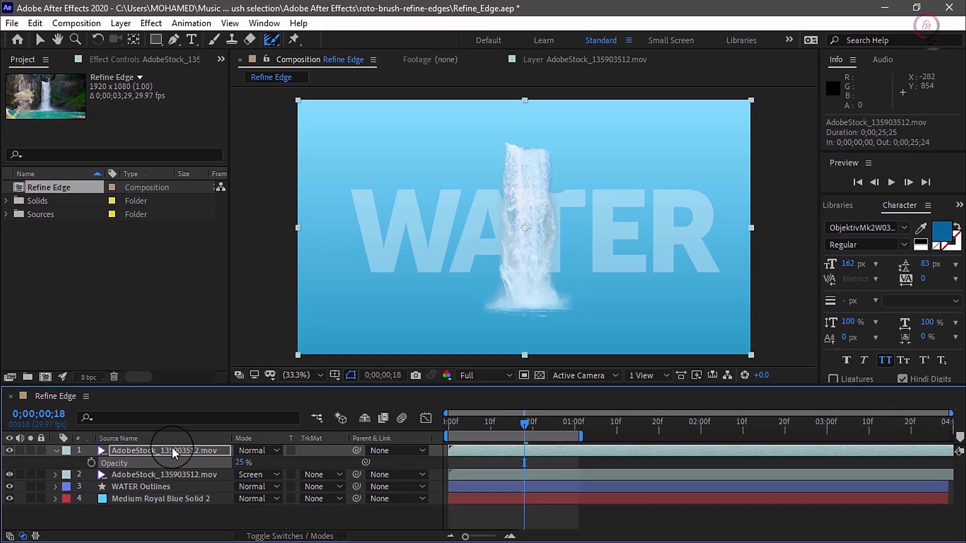
pyautogui.moveTo(364, 451); pyautogui.dragTo(213, 475)
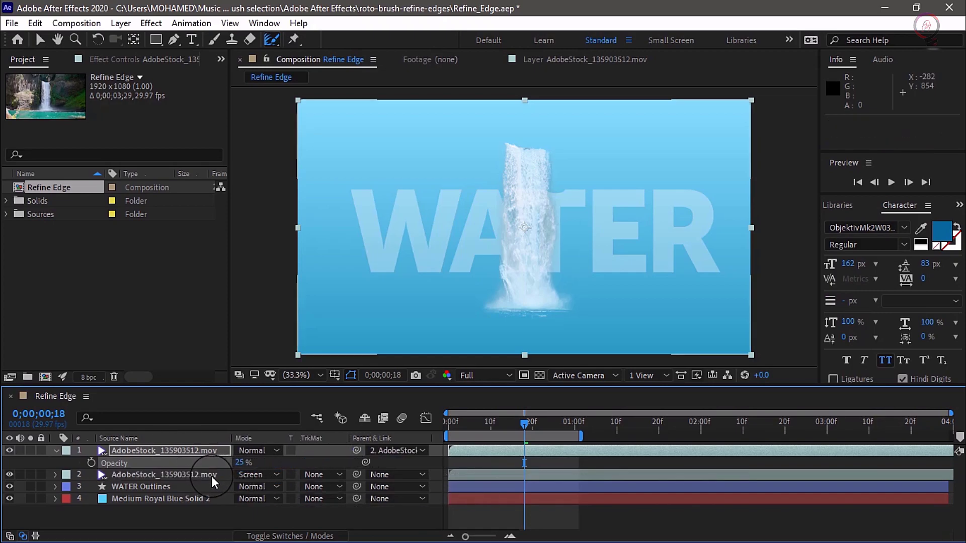
pyautogui.click(183, 473)
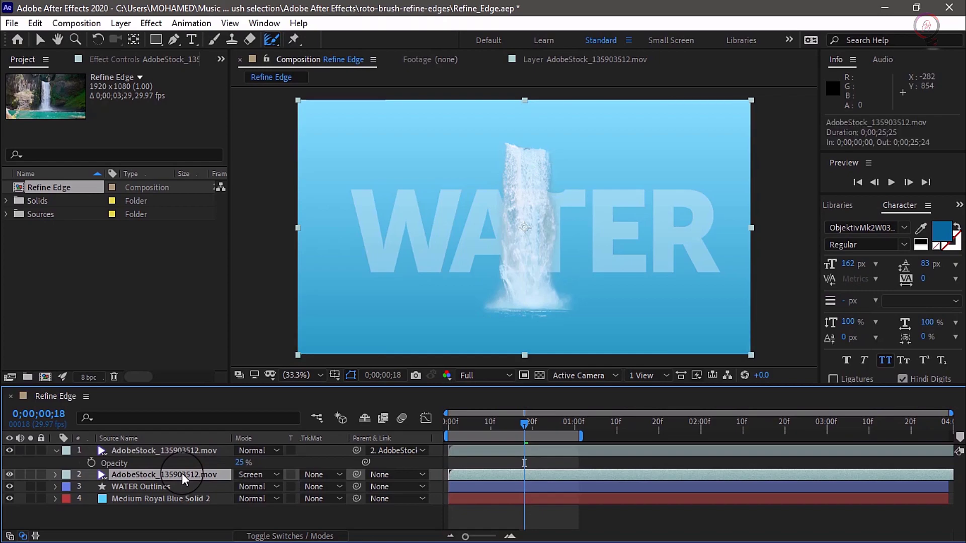
# Step: Scale the Screen-blended waterfall layer down to 55%
pyautogui.press('s')
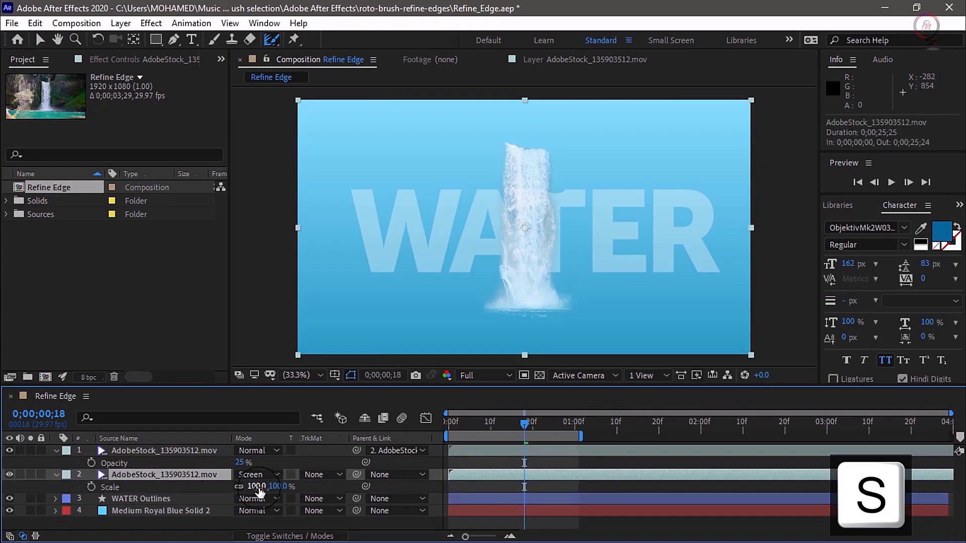
pyautogui.moveTo(240, 486)
pyautogui.mouseDown()
pyautogui.moveTo(218, 490)
pyautogui.moveTo(230, 490)
pyautogui.mouseUp()
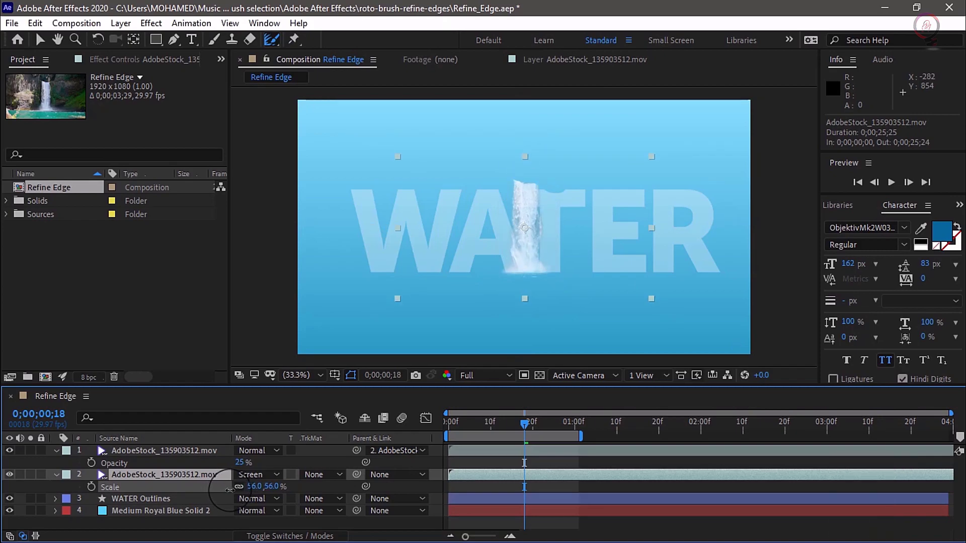
pyautogui.moveTo(230, 490); pyautogui.dragTo(229, 490)
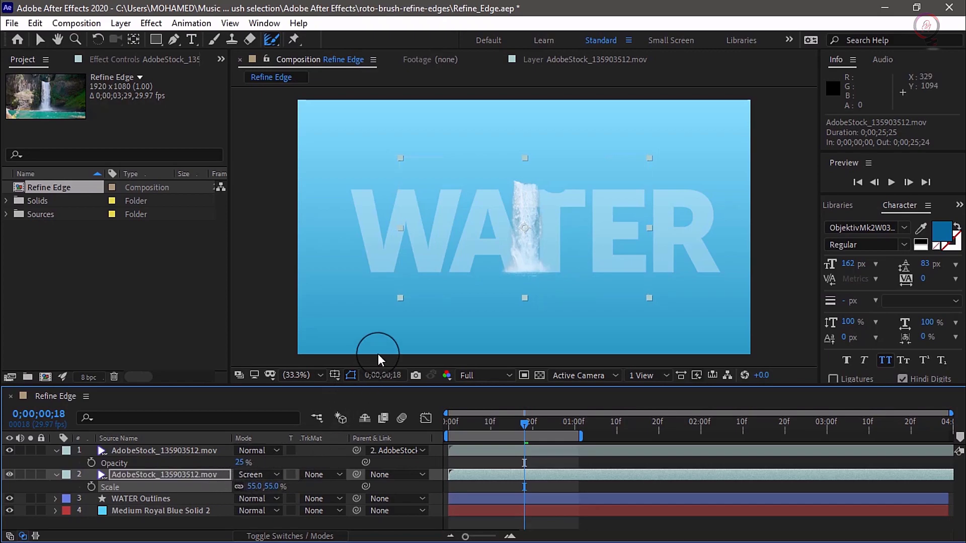
# Step: Move the waterfall to about 1070, 575.5 so it sits centred in the T's stem
pyautogui.click(38, 42)
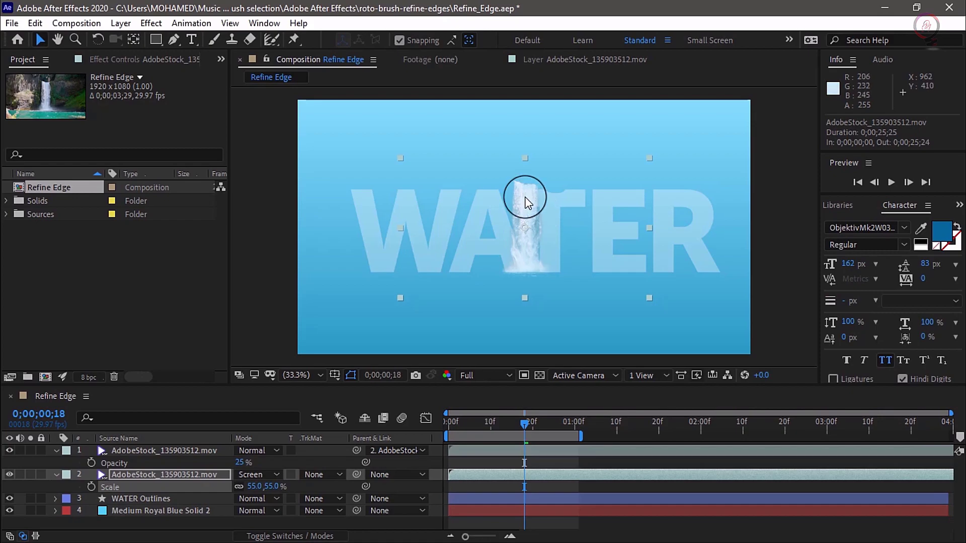
pyautogui.press('/')
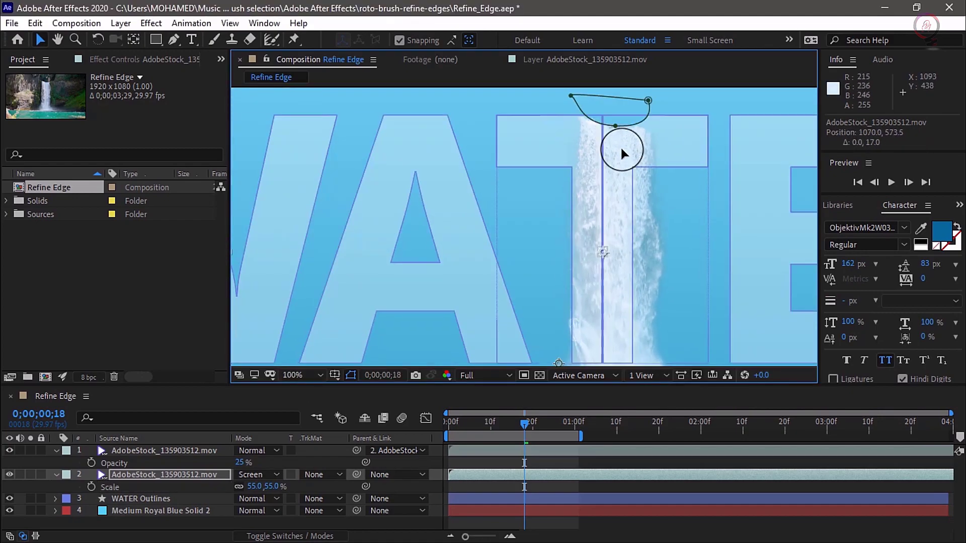
pyautogui.moveTo(620, 146); pyautogui.dragTo(633, 163)
pyautogui.scroll(-2, 608, 175)
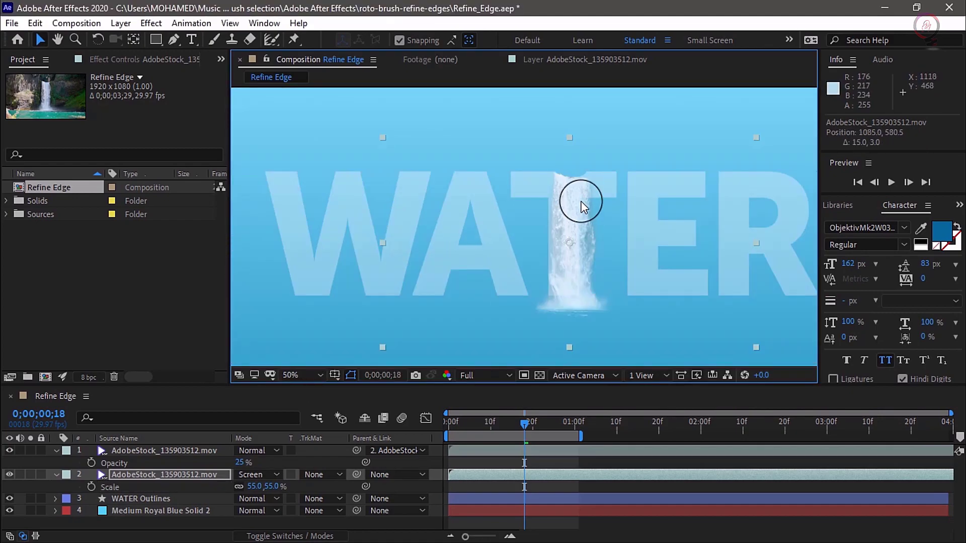
pyautogui.scroll(3, 587, 201)
pyautogui.scroll(-4, 622, 161)
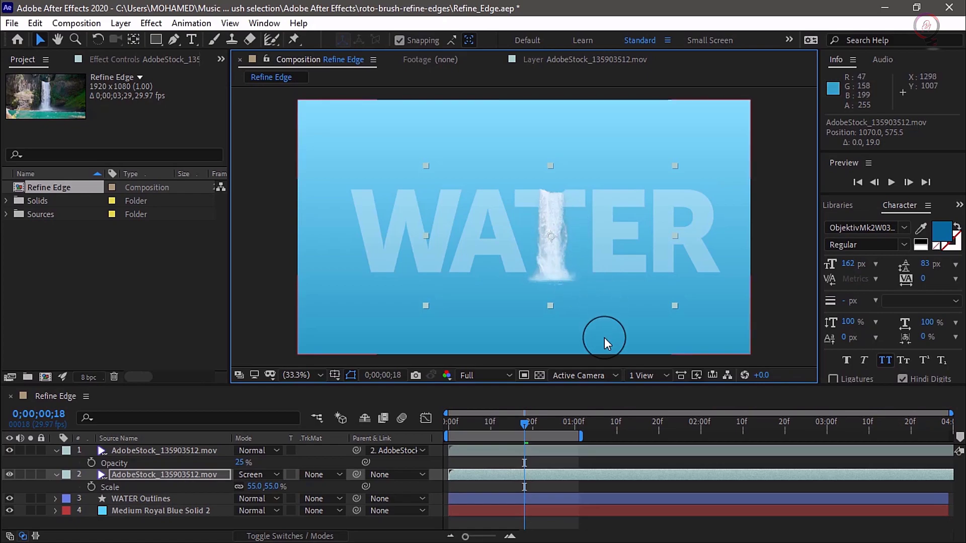
# Step: Deselect the layer and play a RAM preview of the waterfall flowing inside the T
pyautogui.click(547, 456)
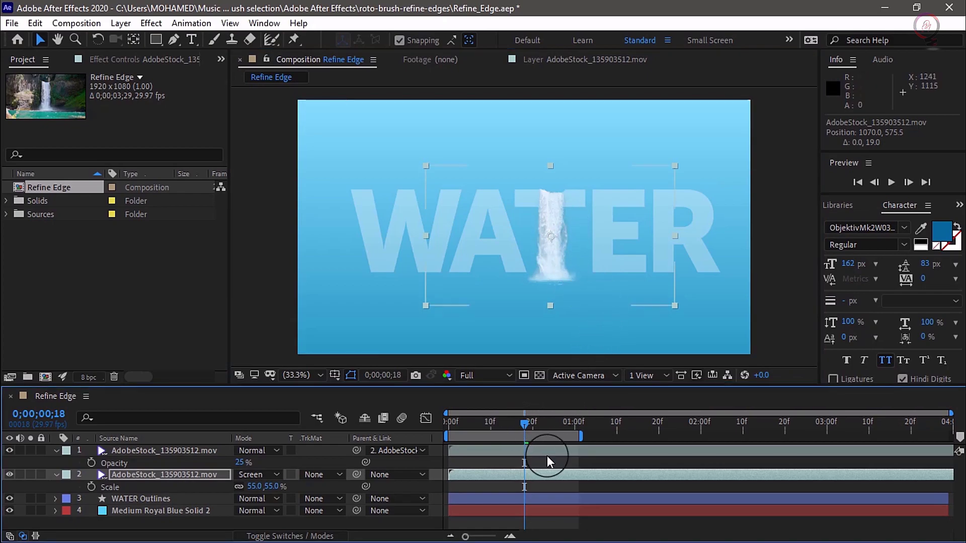
pyautogui.press('space')
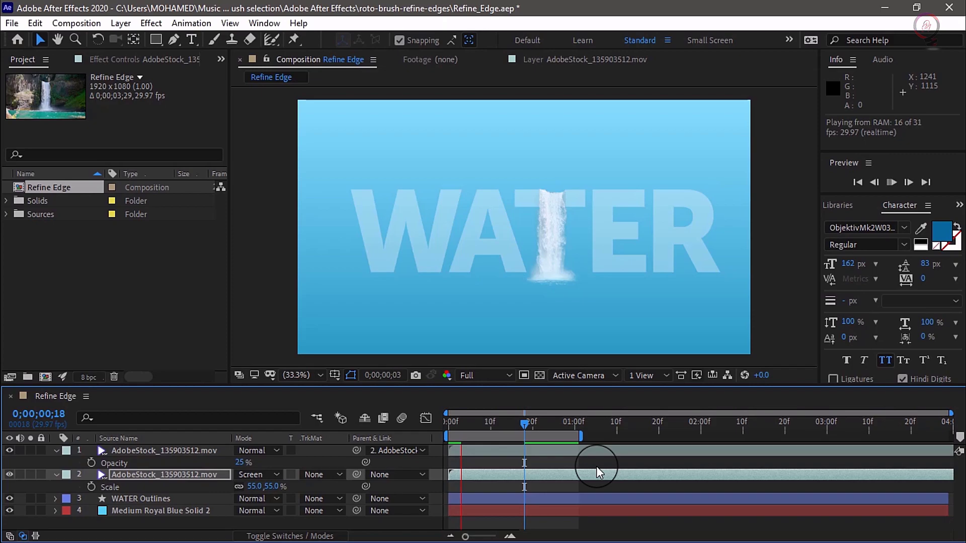
pyautogui.press('space')
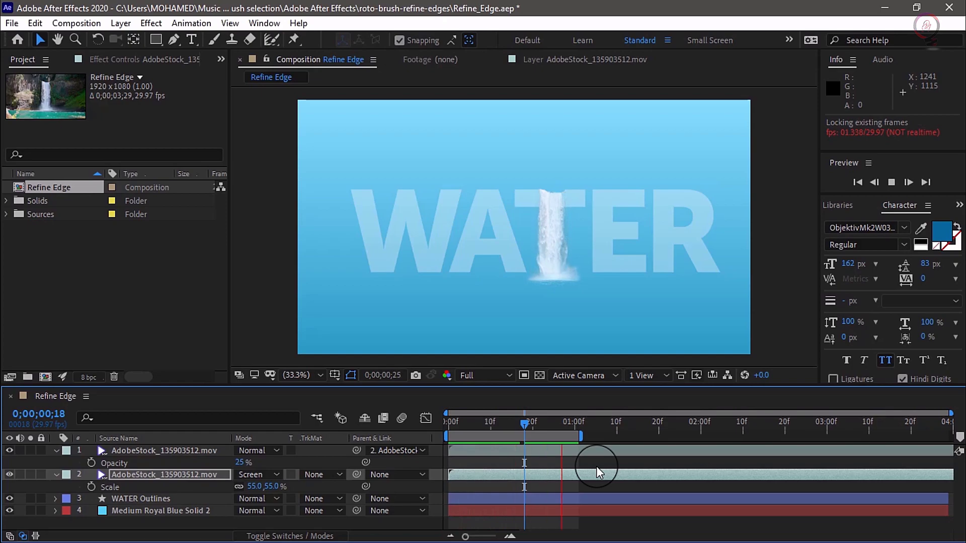